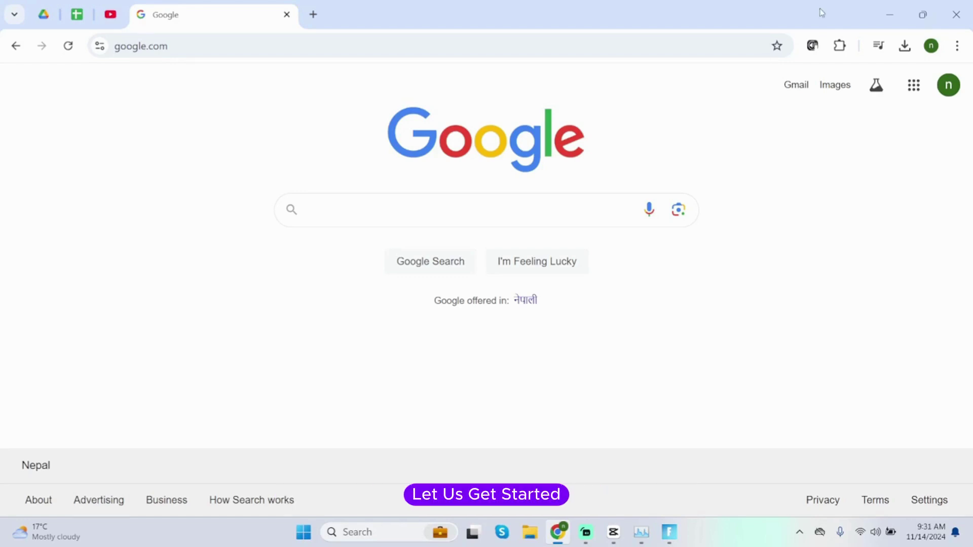
Step: Search Windows for 'task Manager' and launch Task Manager from the best match
click(378, 532)
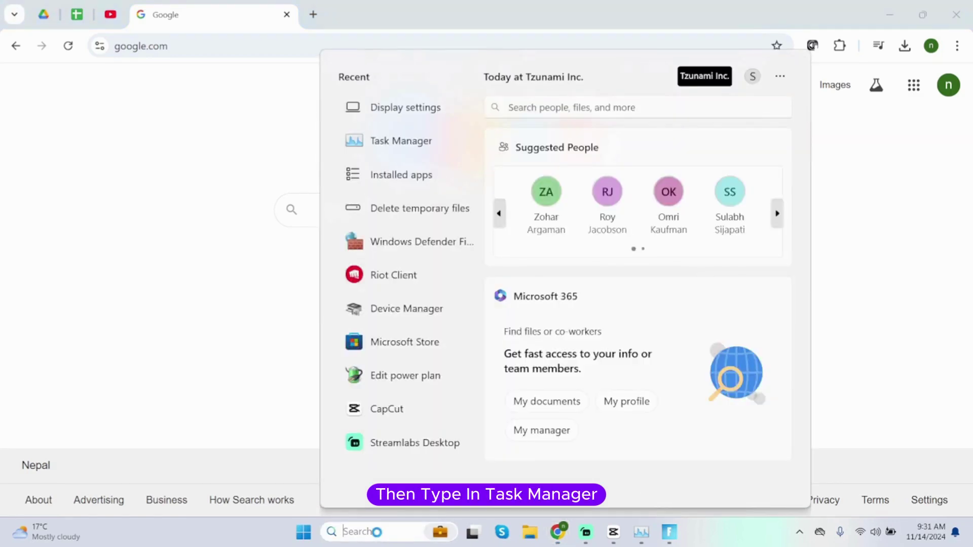
text(task Manager)
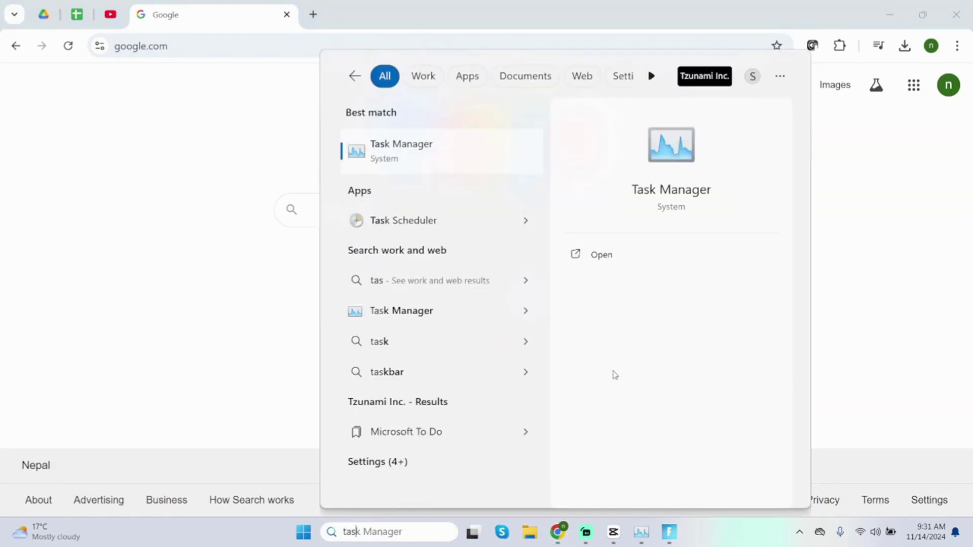
click(602, 255)
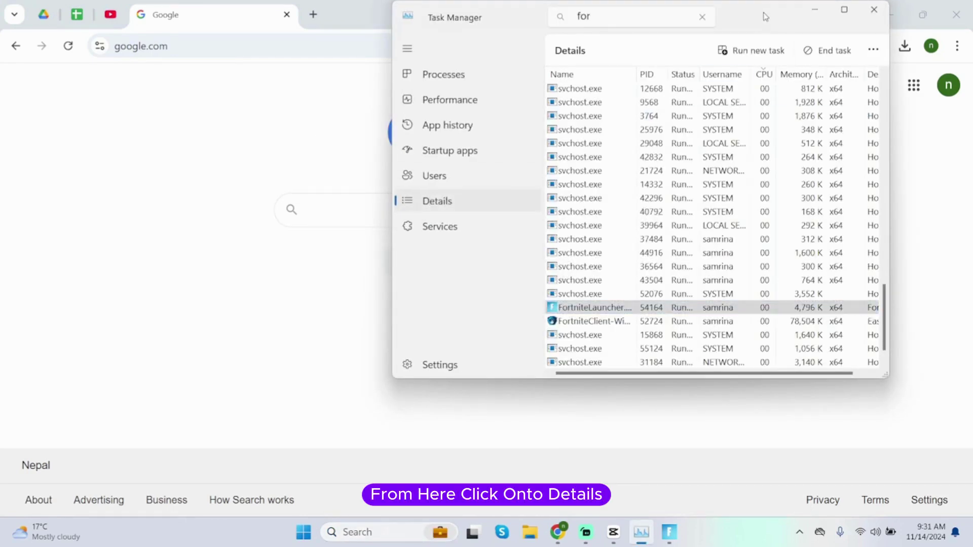
Step: Set the FortniteClient-Win64-Shipping process to High priority in Task Manager's Details list
drag(766, 16, 615, 72)
click(441, 363)
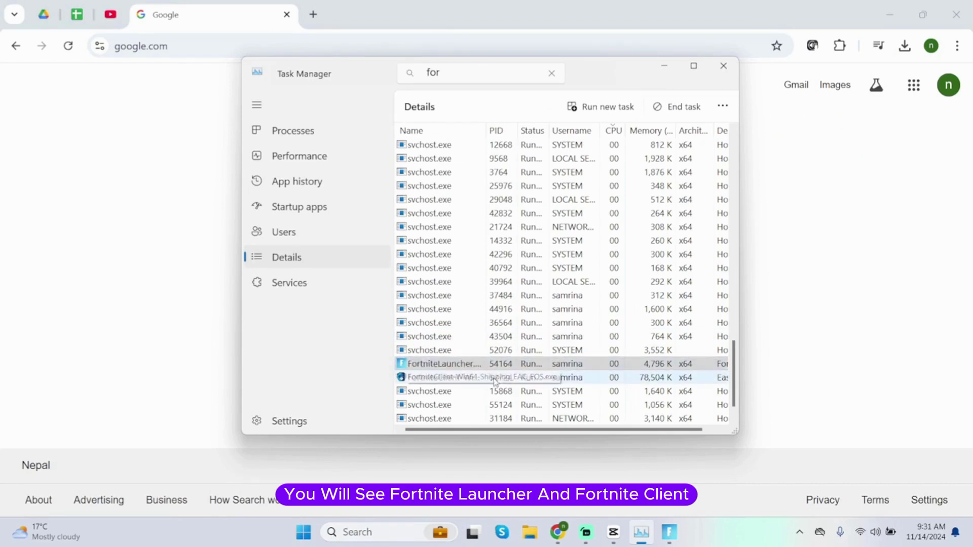
click(567, 378)
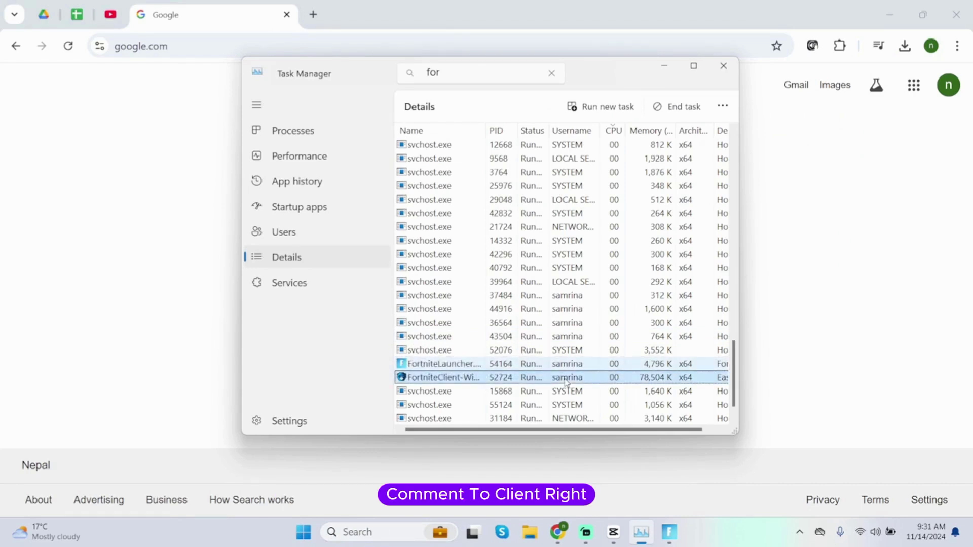
right_click(478, 377)
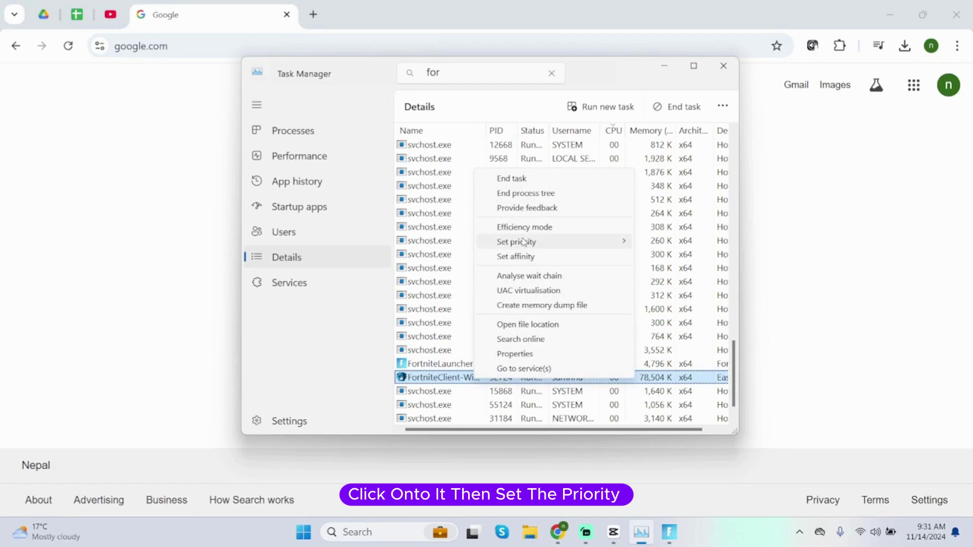
mouse_move(517, 242)
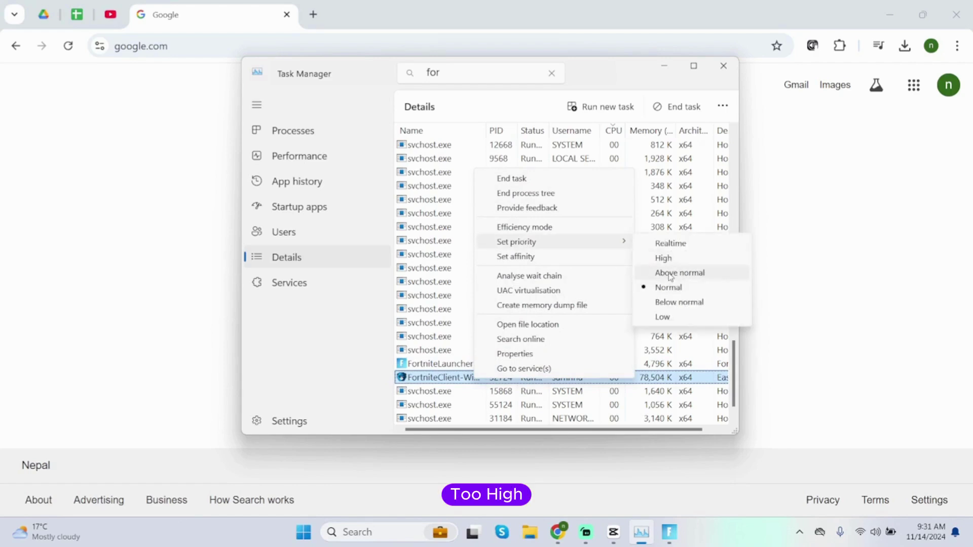
click(664, 257)
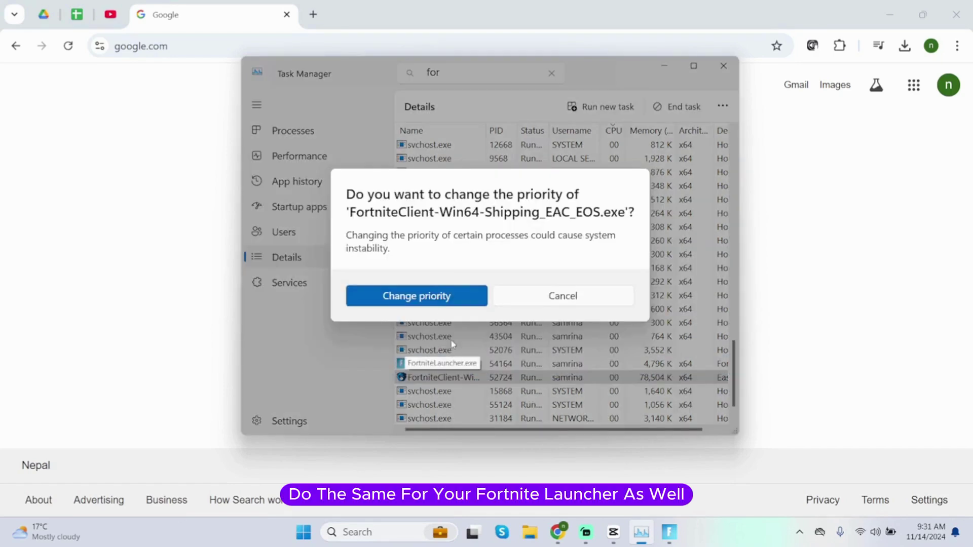
Step: Confirm the client change, set FortniteLauncher.exe to High priority, and close Task Manager
click(418, 294)
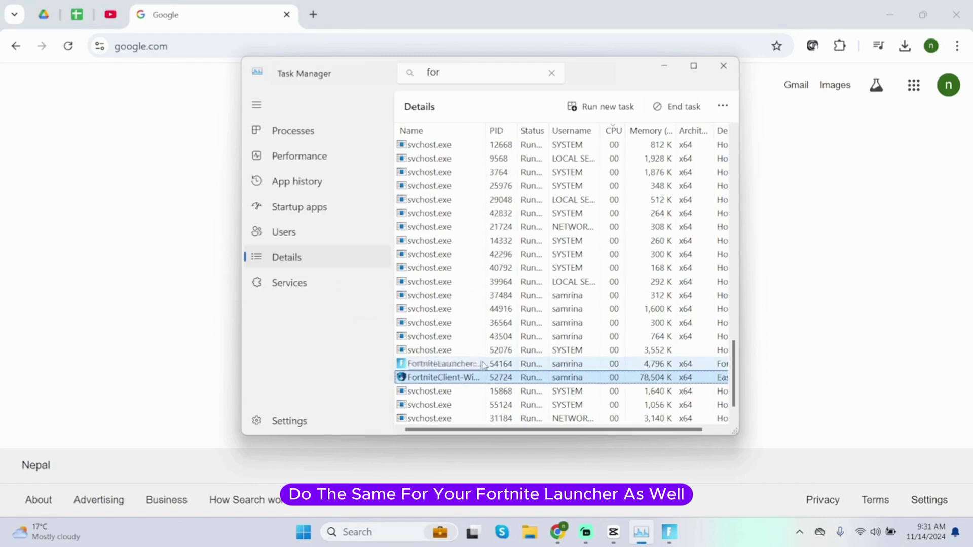
right_click(484, 365)
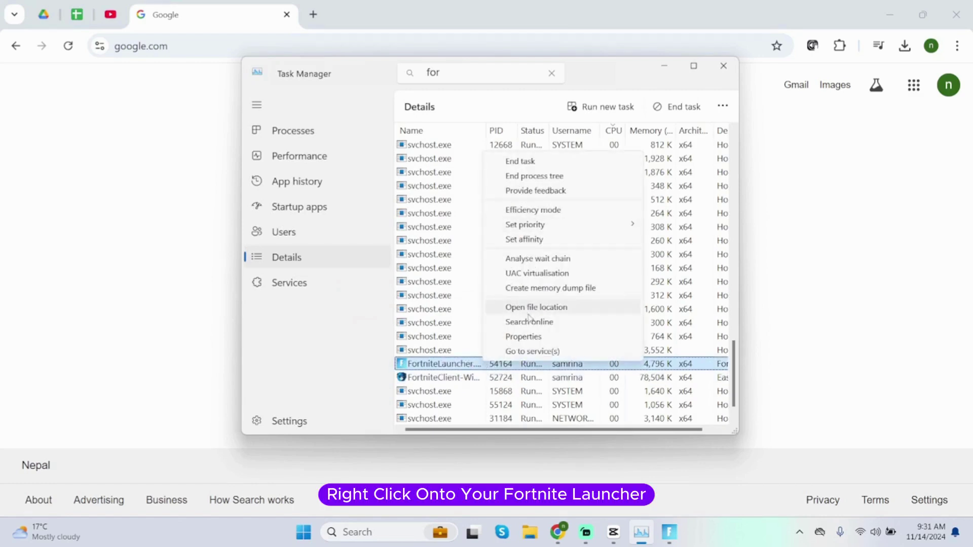
mouse_move(525, 225)
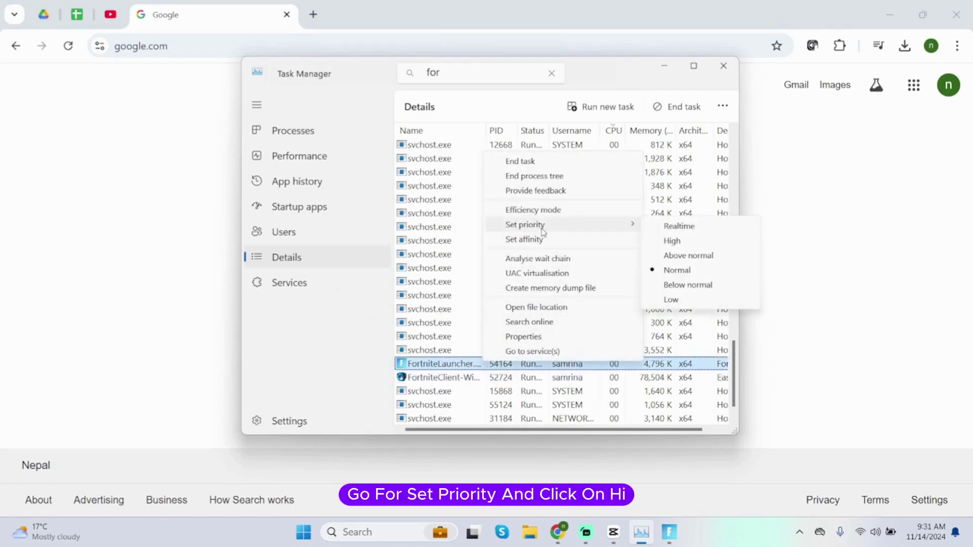
click(673, 241)
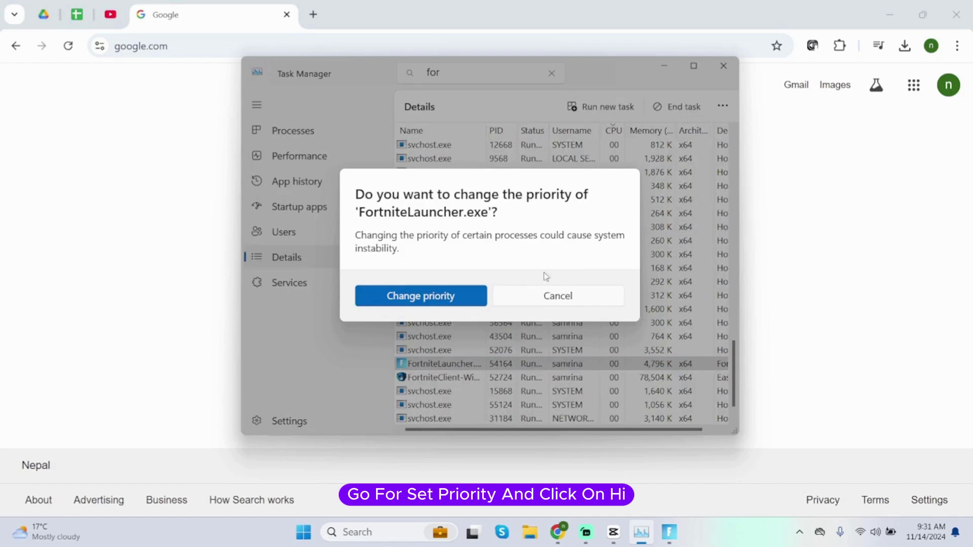
click(422, 294)
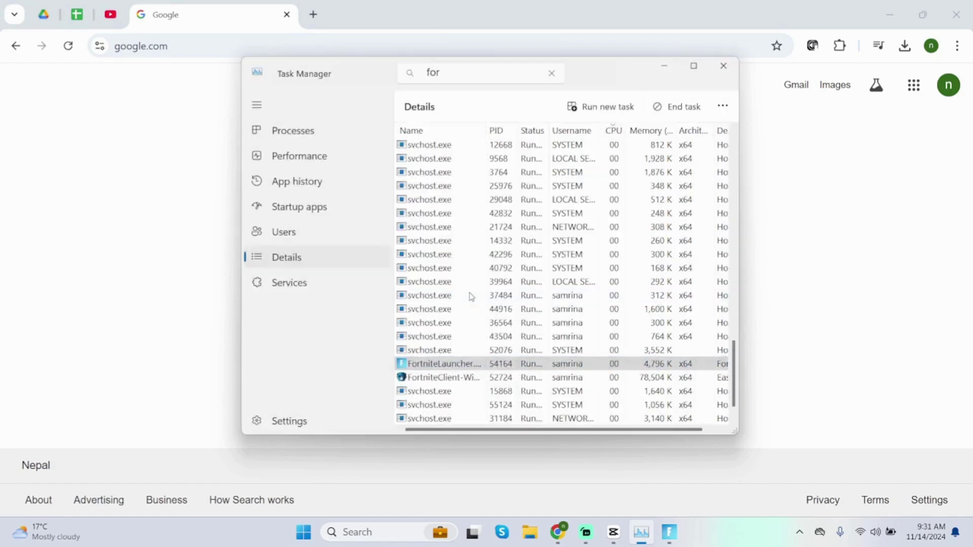
click(722, 65)
Step: Search Windows for 'tem' and open the Delete temporary files setting
click(380, 532)
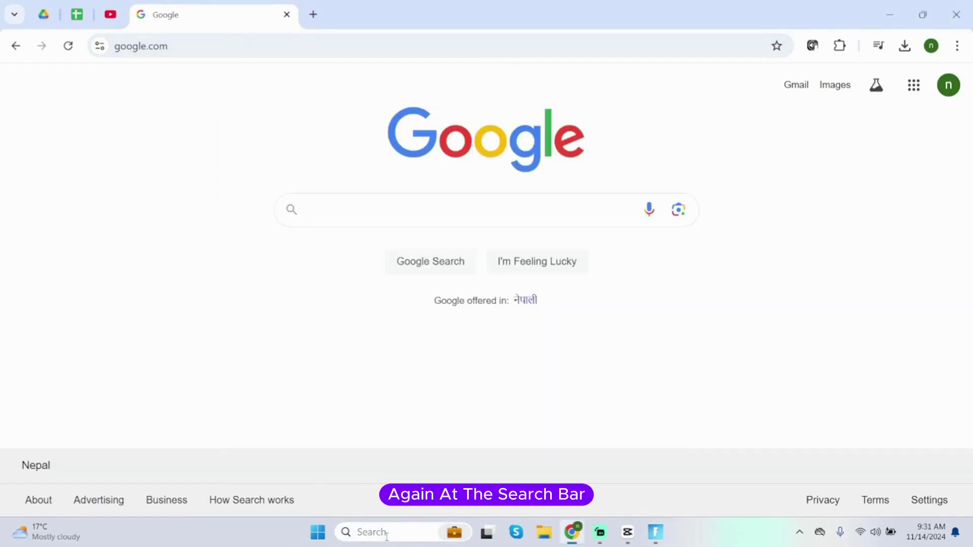
text(tem)
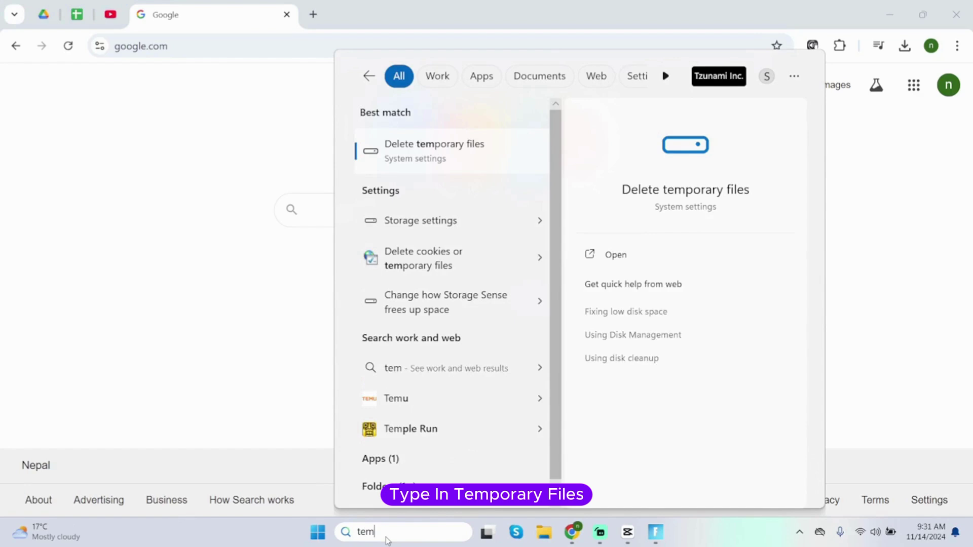
click(616, 255)
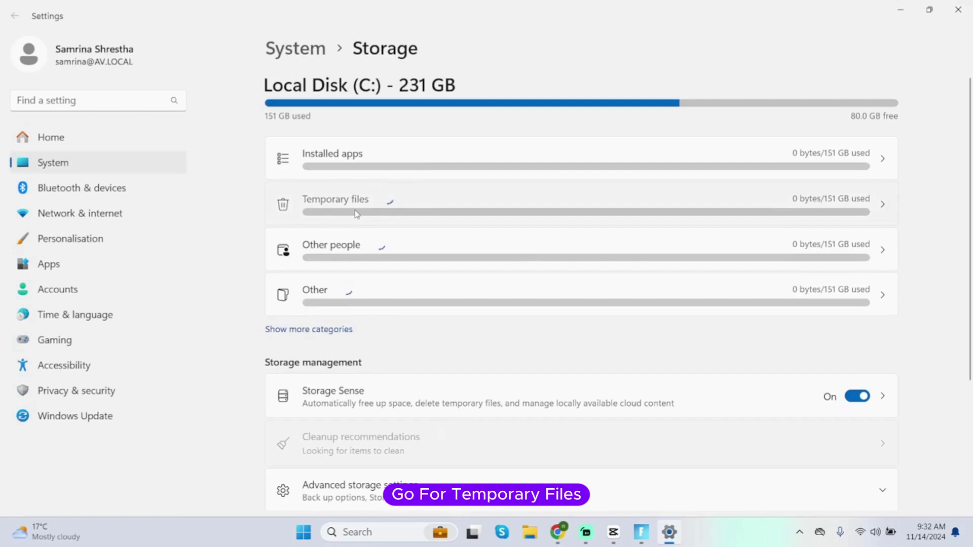
Step: Remove 2.08 GB of temporary files, including the Recycle Bin, then close Settings
click(355, 206)
scroll(419, 309, down, 2)
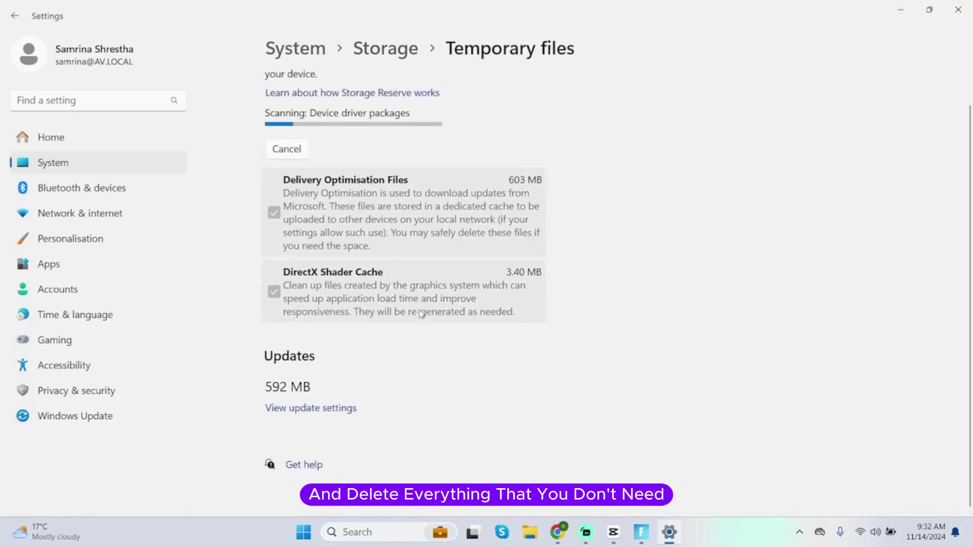
scroll(418, 309, up, 1)
scroll(419, 309, down, 1)
scroll(418, 309, up, 1)
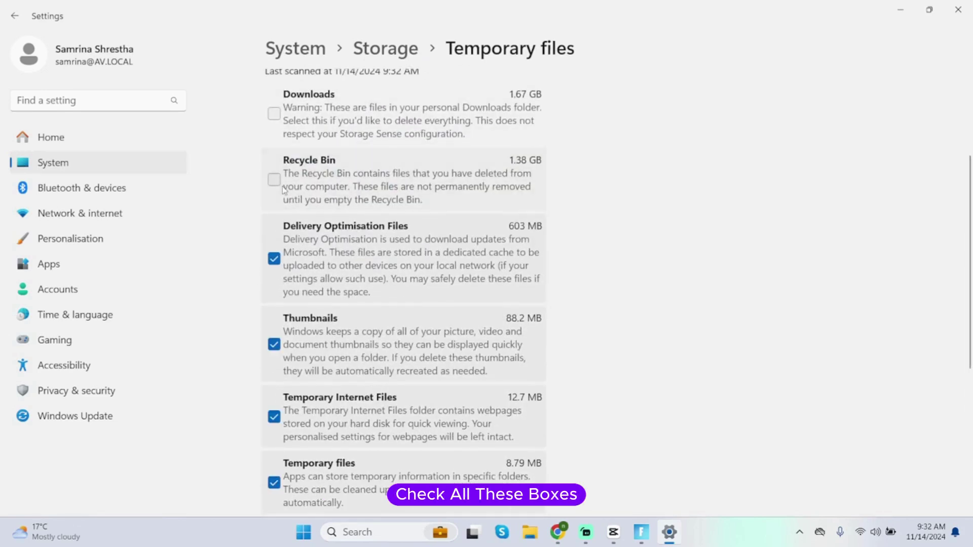
click(274, 179)
scroll(304, 191, up, 3)
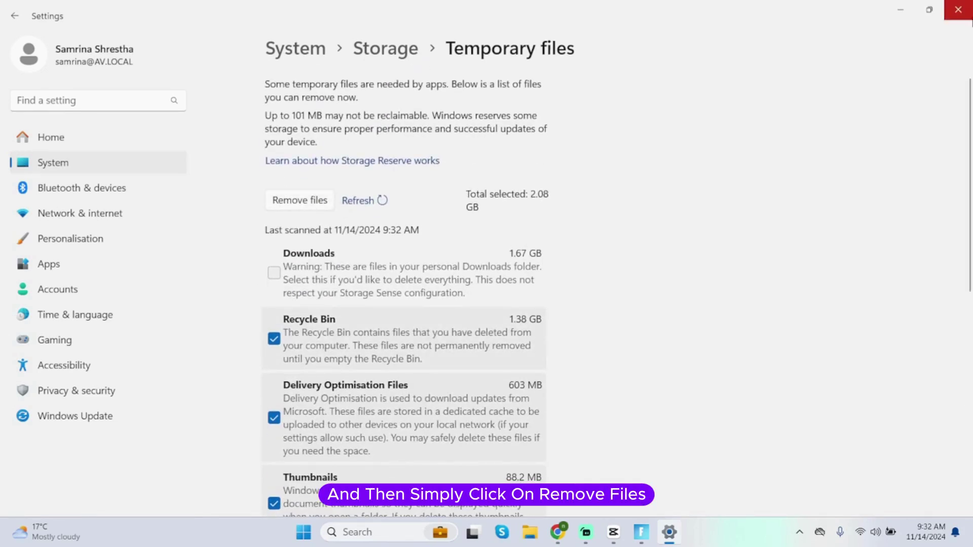
click(964, 11)
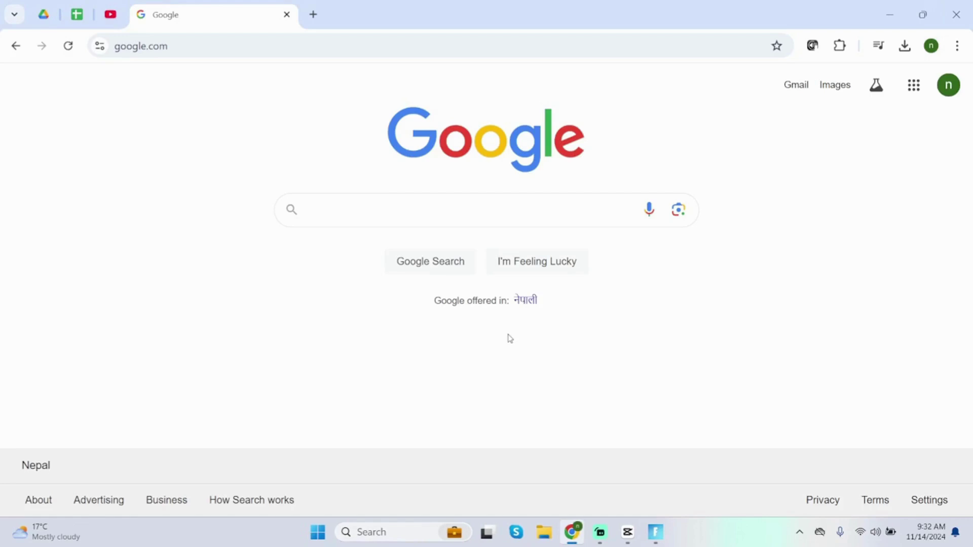
Step: Search Windows for 'graphics settings' and open the Graphics settings page
click(360, 532)
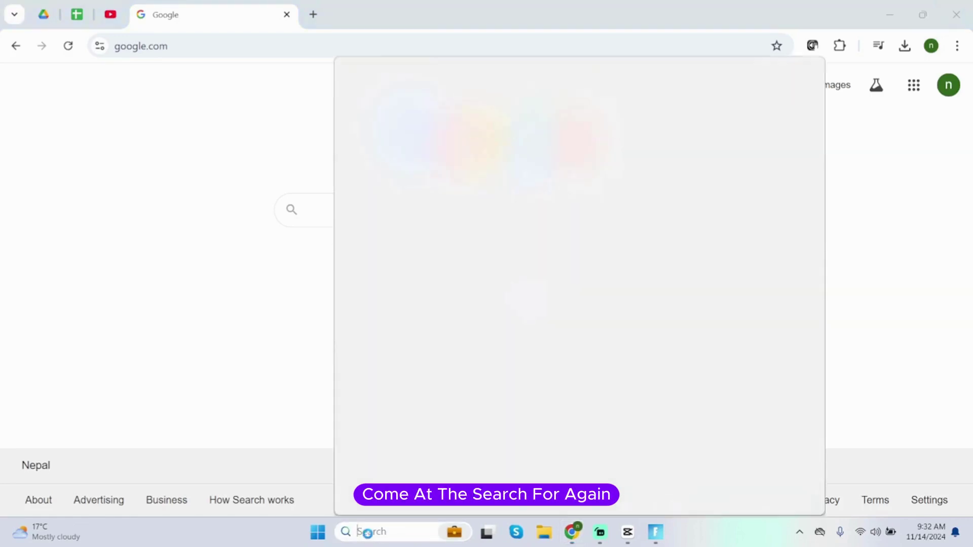
text(graphics settings)
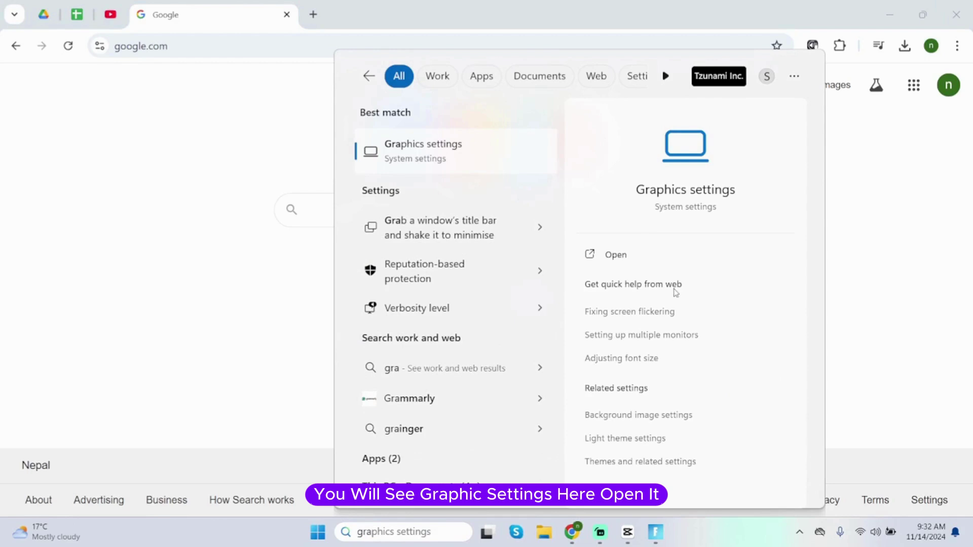
click(654, 255)
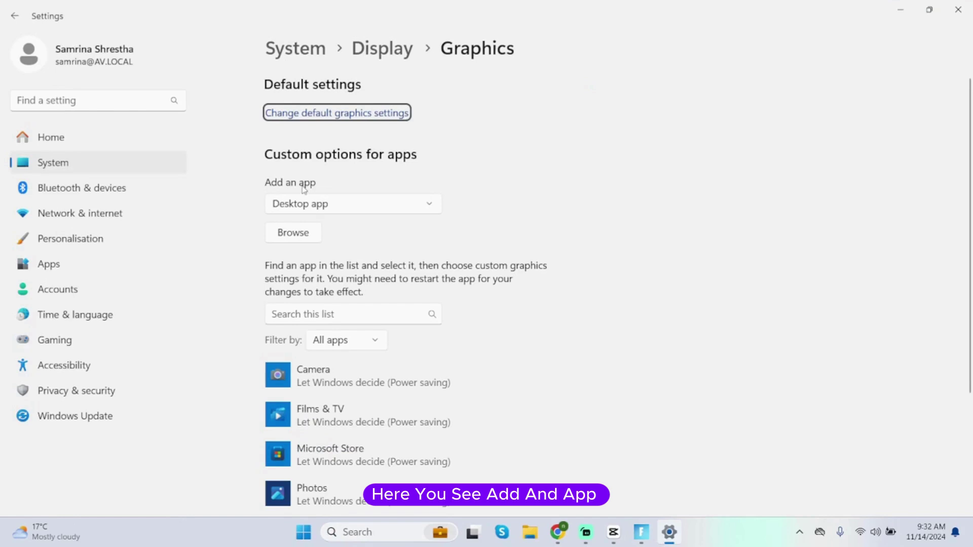
Step: Search Home for 'fo' and add the Fortnite desktop shortcut to custom graphics apps
click(303, 238)
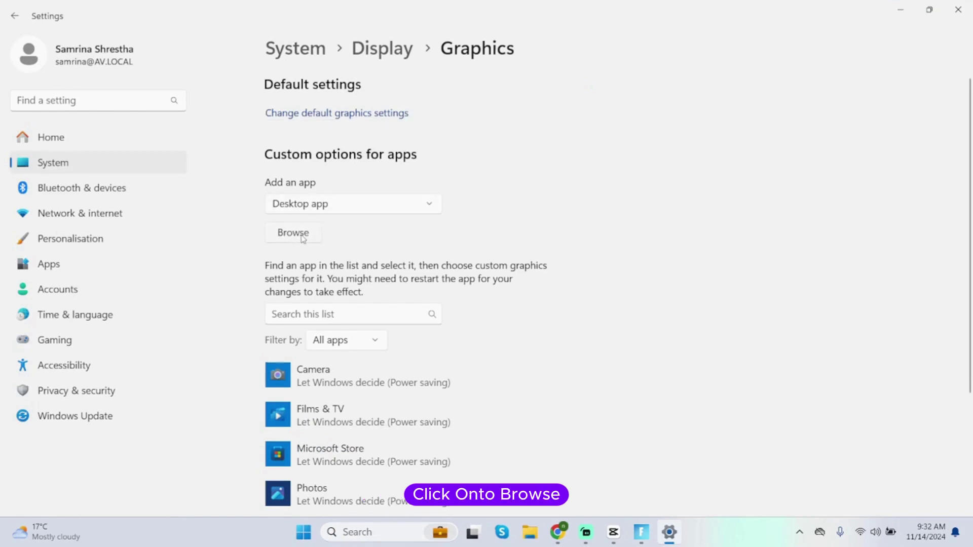
click(303, 238)
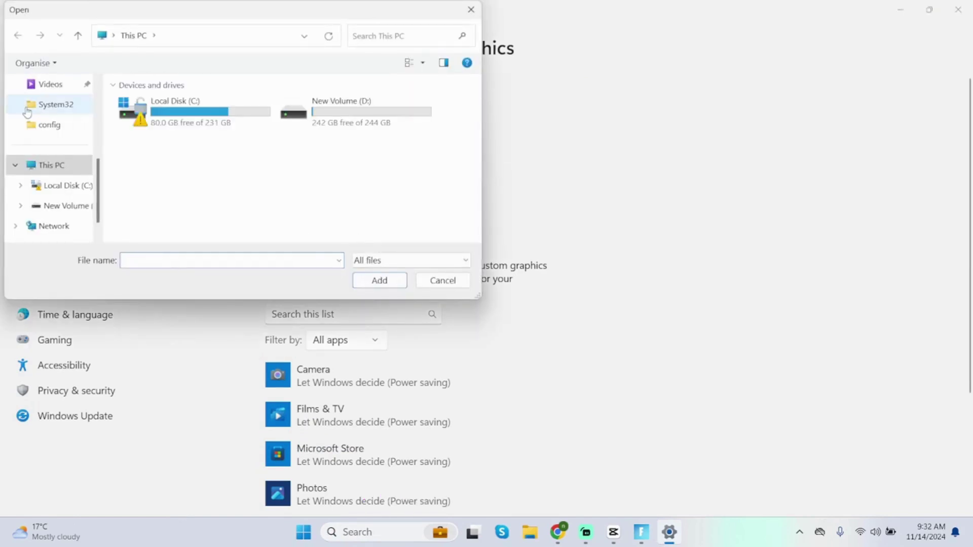
scroll(30, 152, up, 5)
click(49, 88)
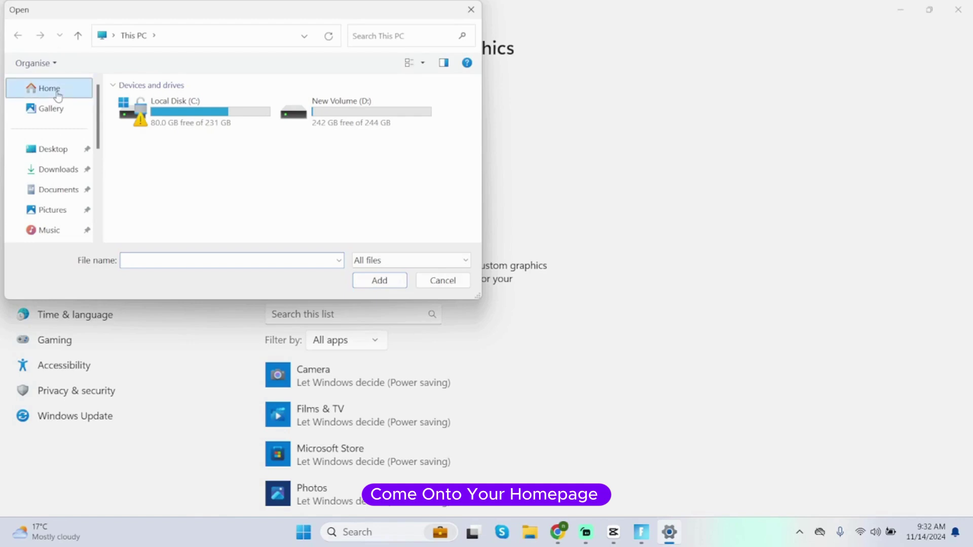
click(366, 39)
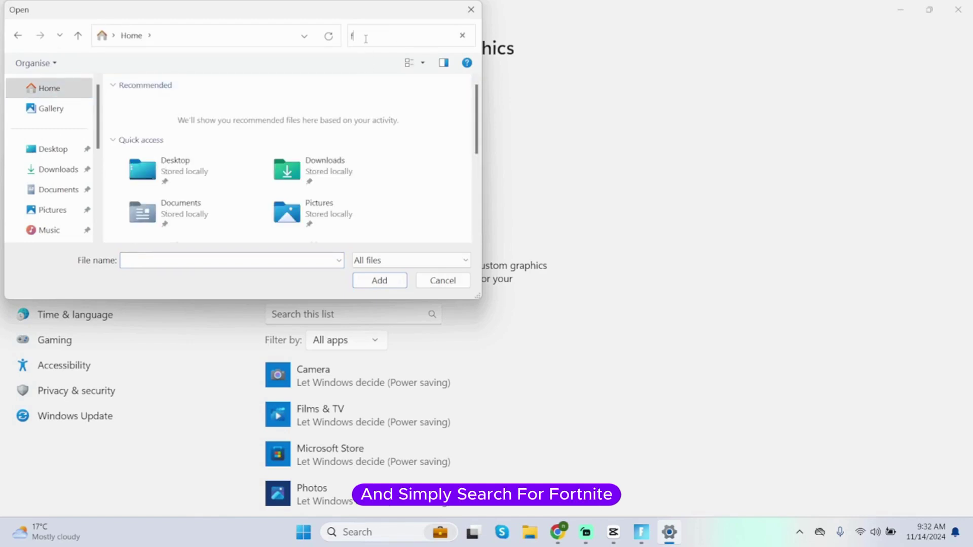
text(fo)
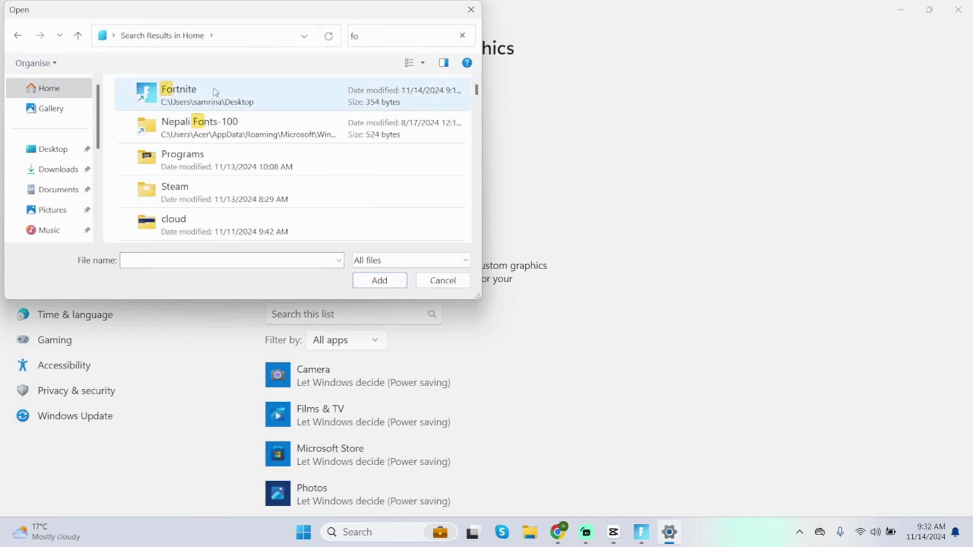
click(215, 91)
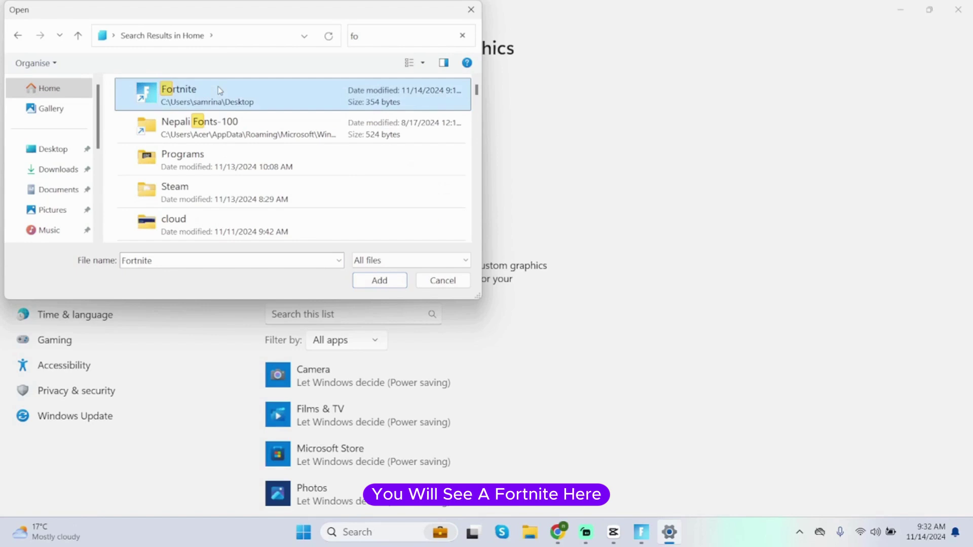
click(379, 280)
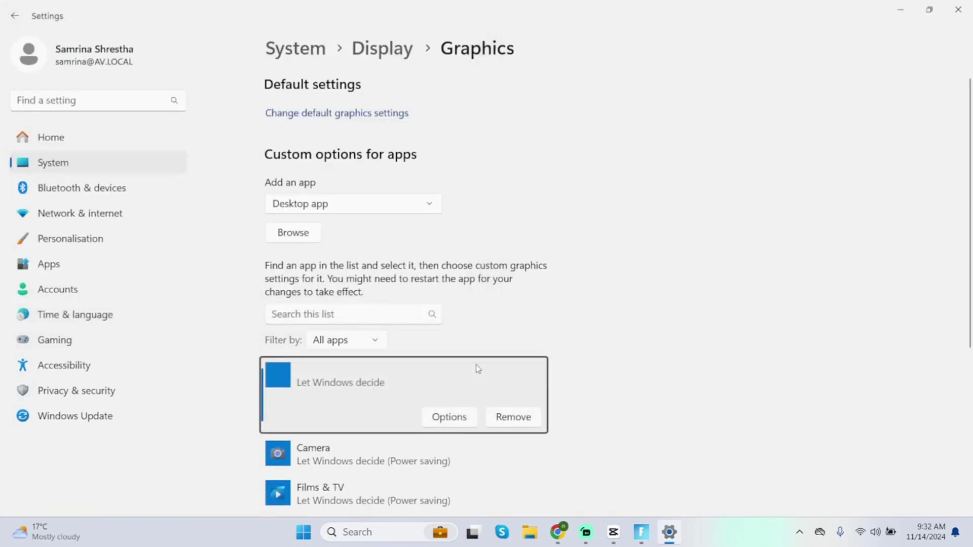
Step: Save the Fortnite app's graphics preference as High performance
click(450, 416)
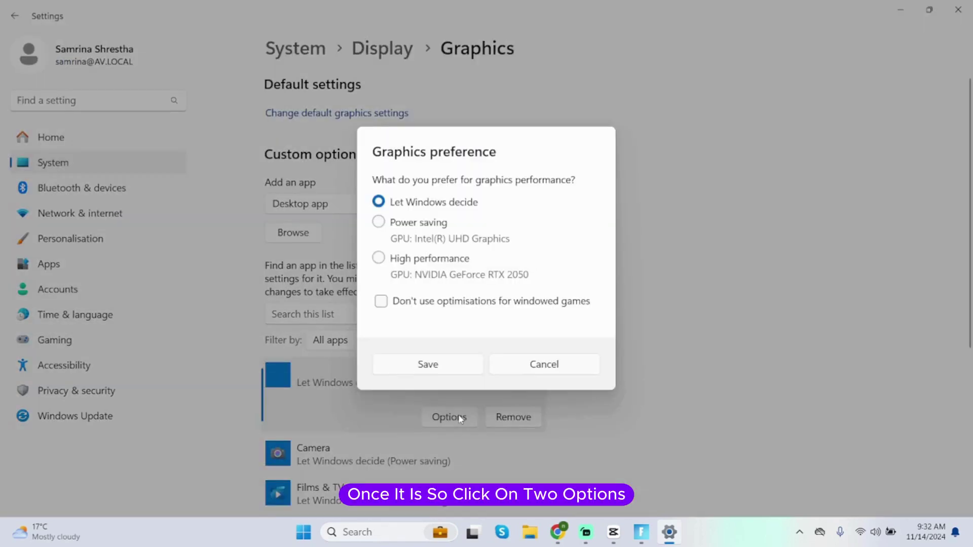
click(379, 258)
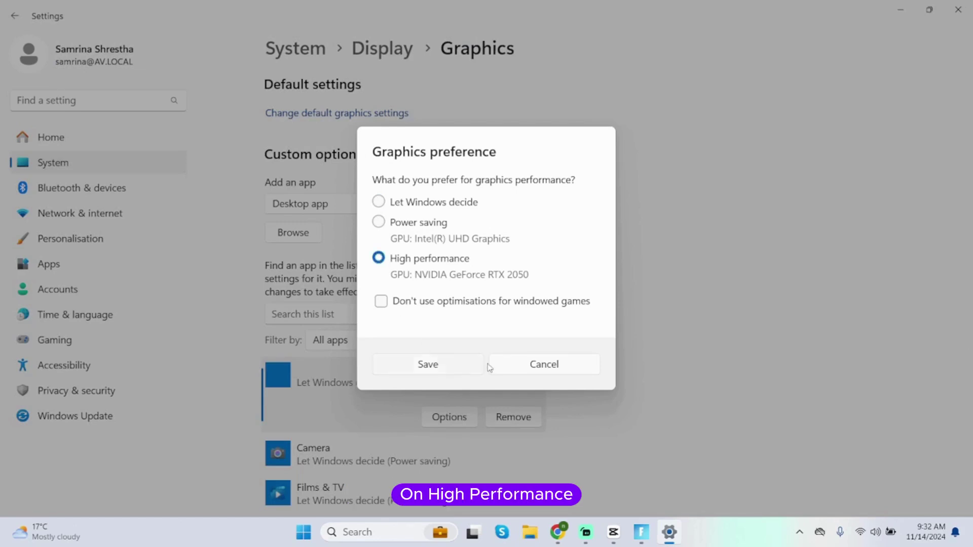
click(459, 367)
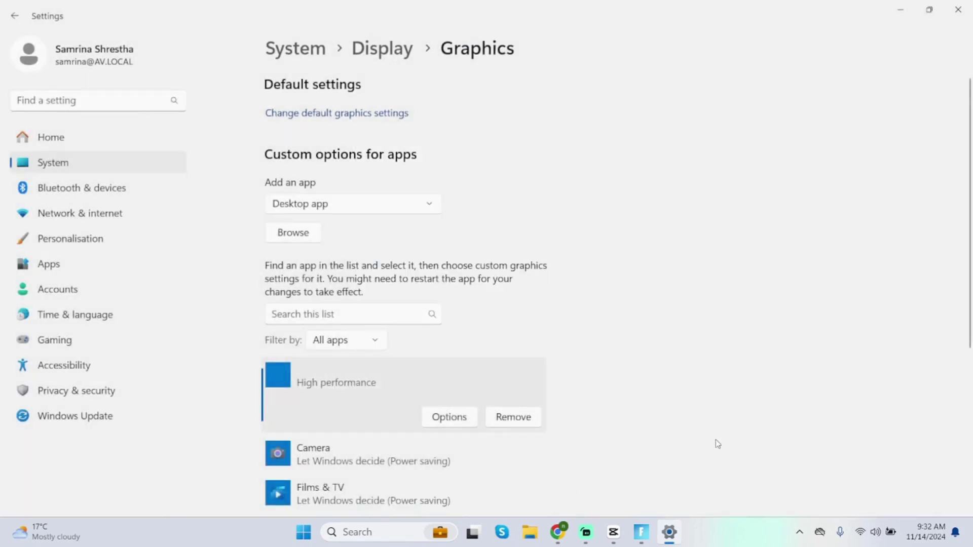
scroll(715, 440, down, 5)
scroll(715, 440, up, 2)
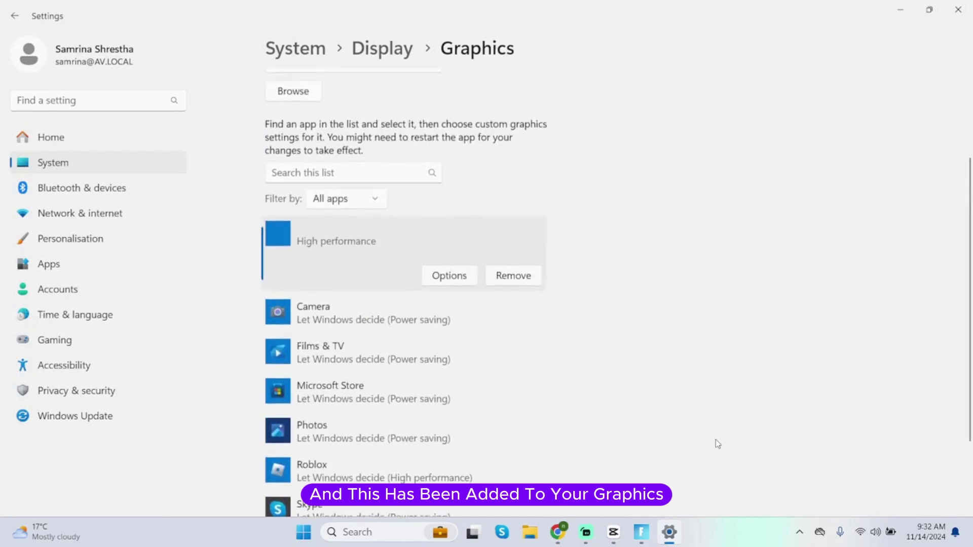
click(900, 9)
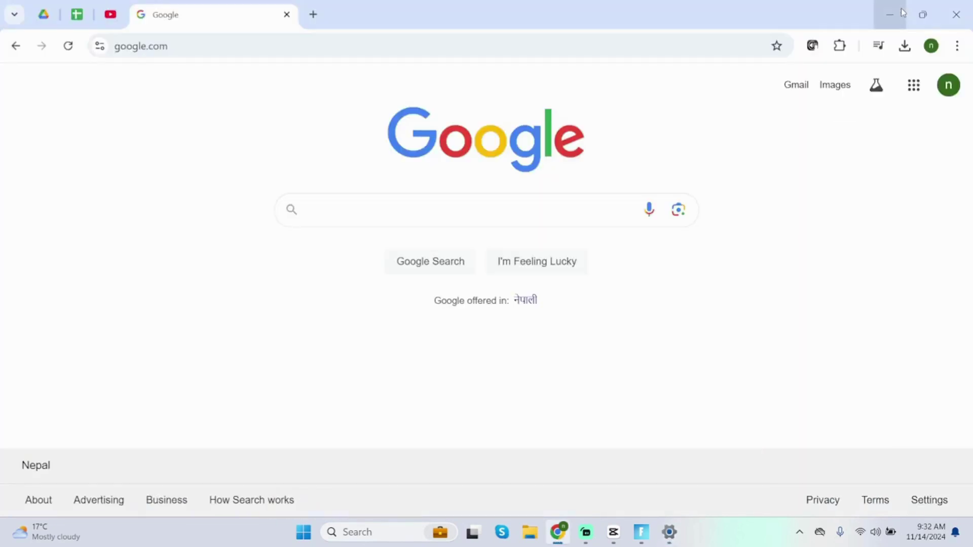